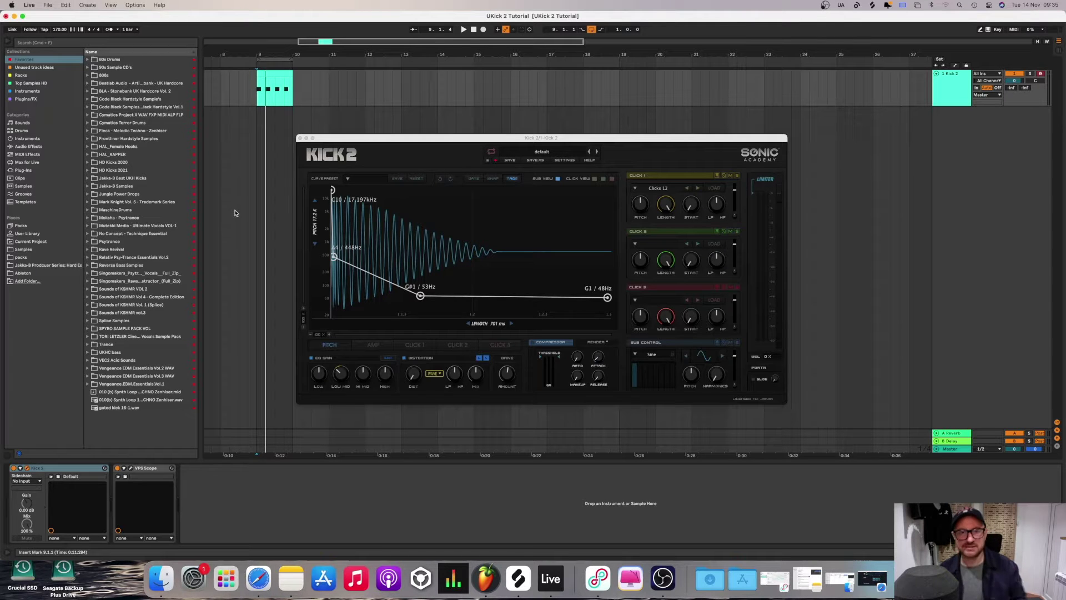
# Step: Play back the kick pattern to audition the default kick, and reposition the Kick 2 window
pyautogui.moveTo(452, 139); pyautogui.dragTo(454, 128)
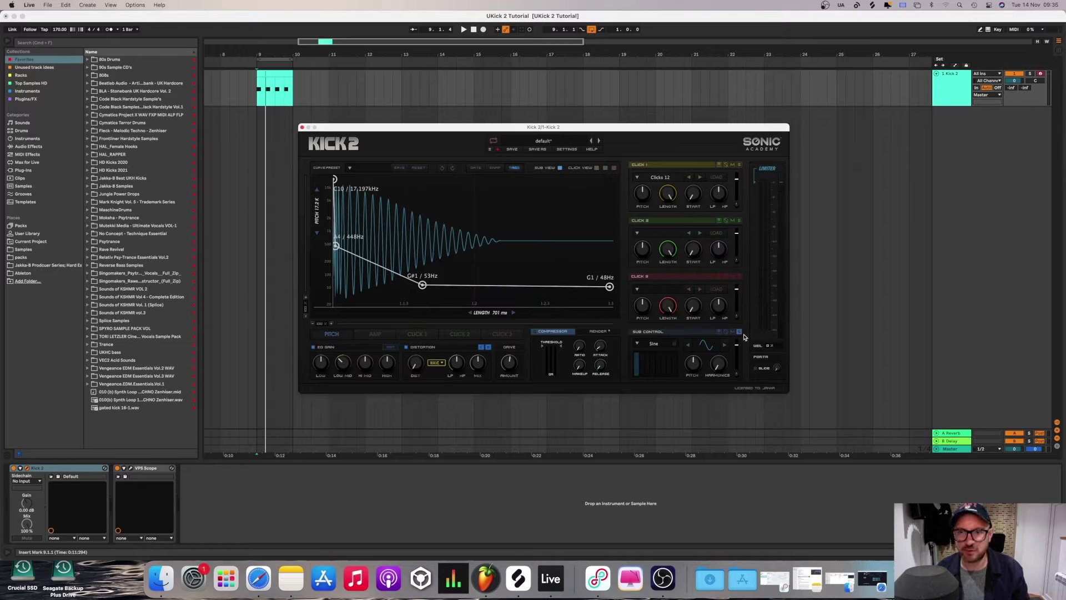
pyautogui.press('space')
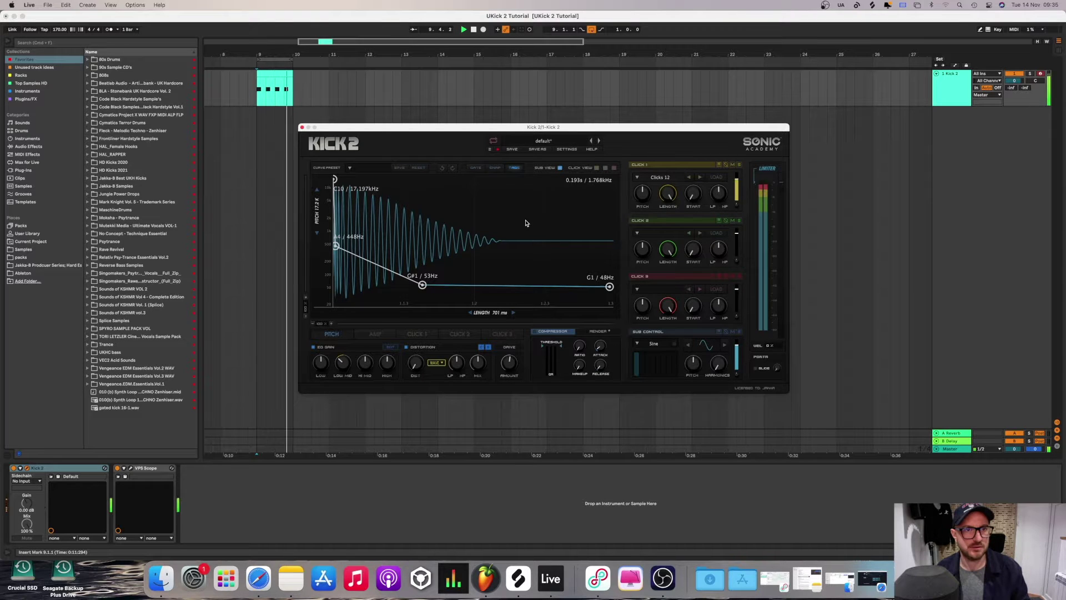
pyautogui.press('space')
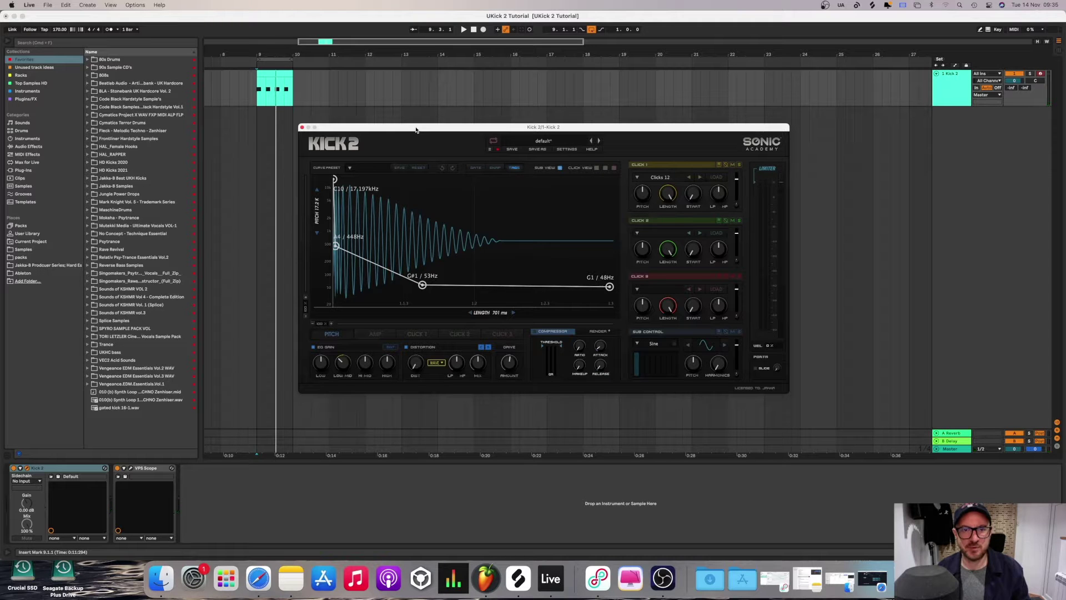
pyautogui.press('space')
pyautogui.moveTo(416, 130); pyautogui.dragTo(387, 146)
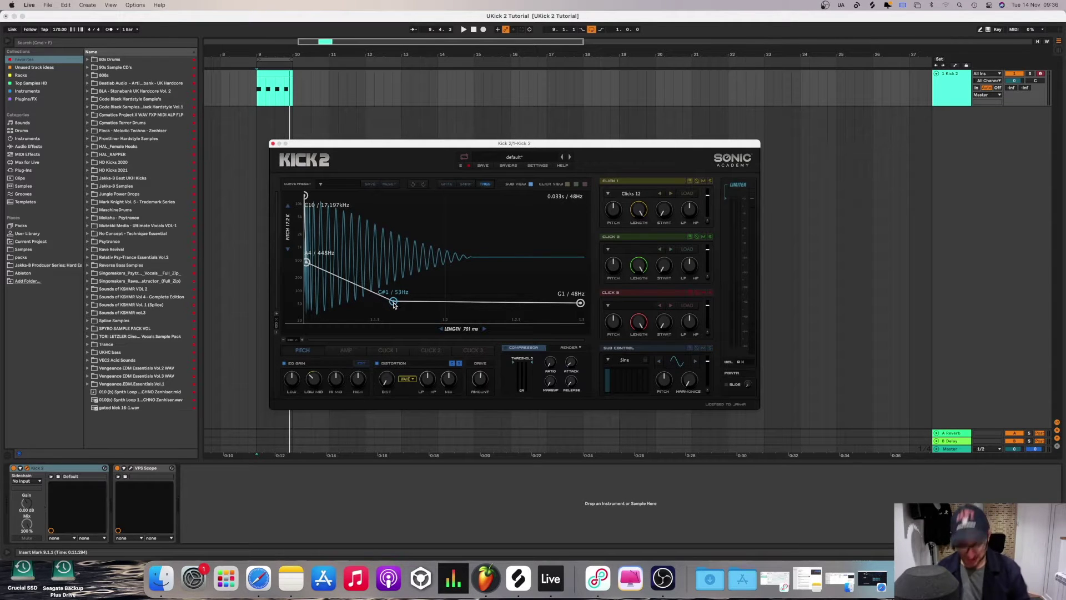
# Step: During playback, delete the two middle pitch envelope nodes, add one near the start at about 732 Hz, and curve the pitch drop
pyautogui.click(258, 97)
pyautogui.press('space')
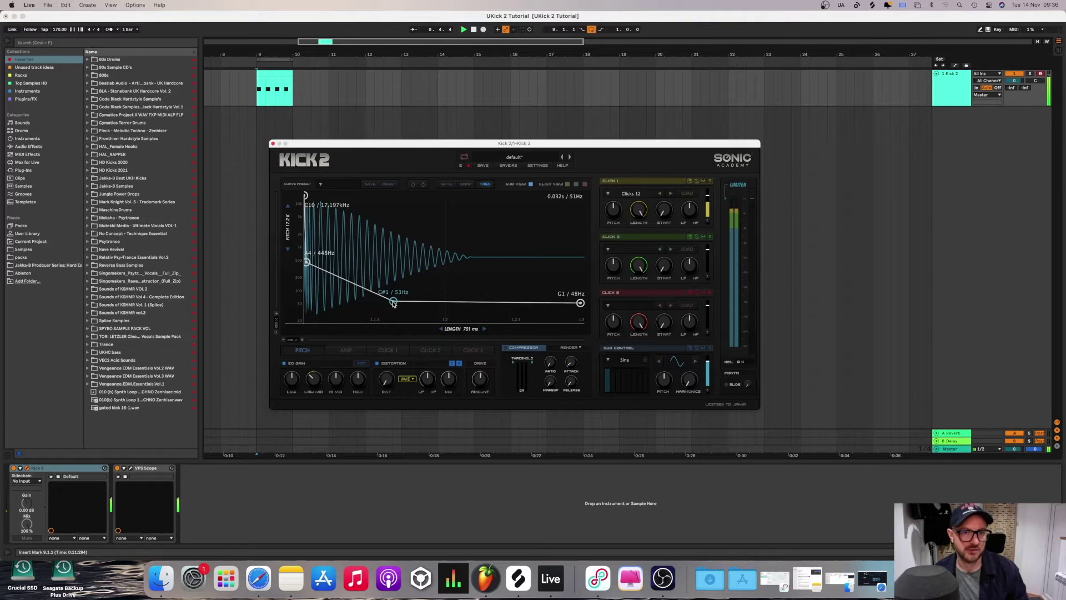
pyautogui.doubleClick(394, 301)
pyautogui.doubleClick(307, 261)
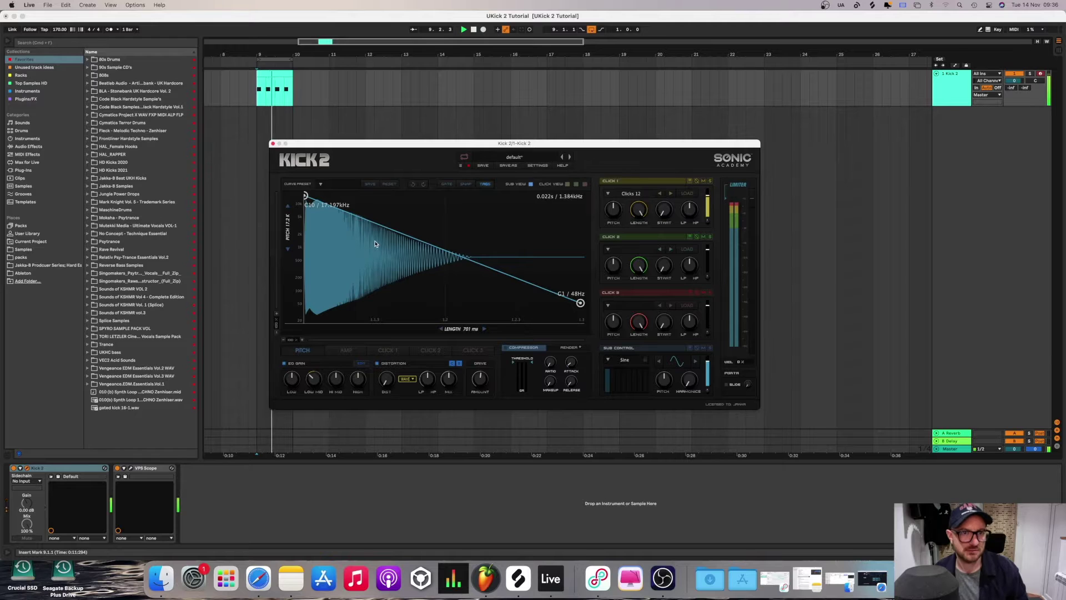
pyautogui.doubleClick(311, 234)
pyautogui.moveTo(317, 236); pyautogui.dragTo(320, 264)
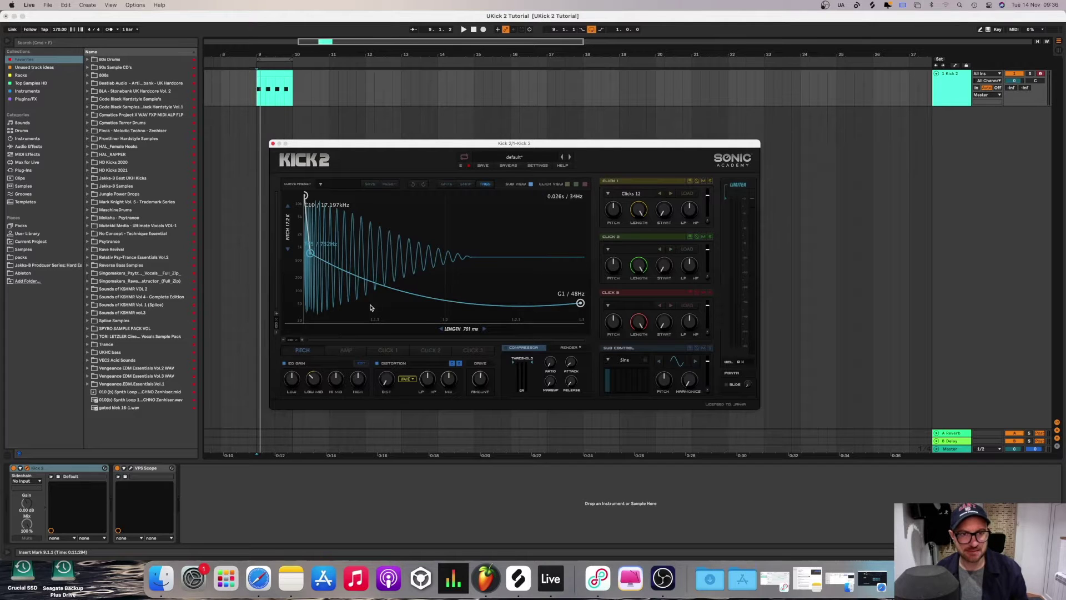
# Step: Show the amp envelope, open VPS Scope beside the Kick 2 window, and start playback
pyautogui.click(346, 350)
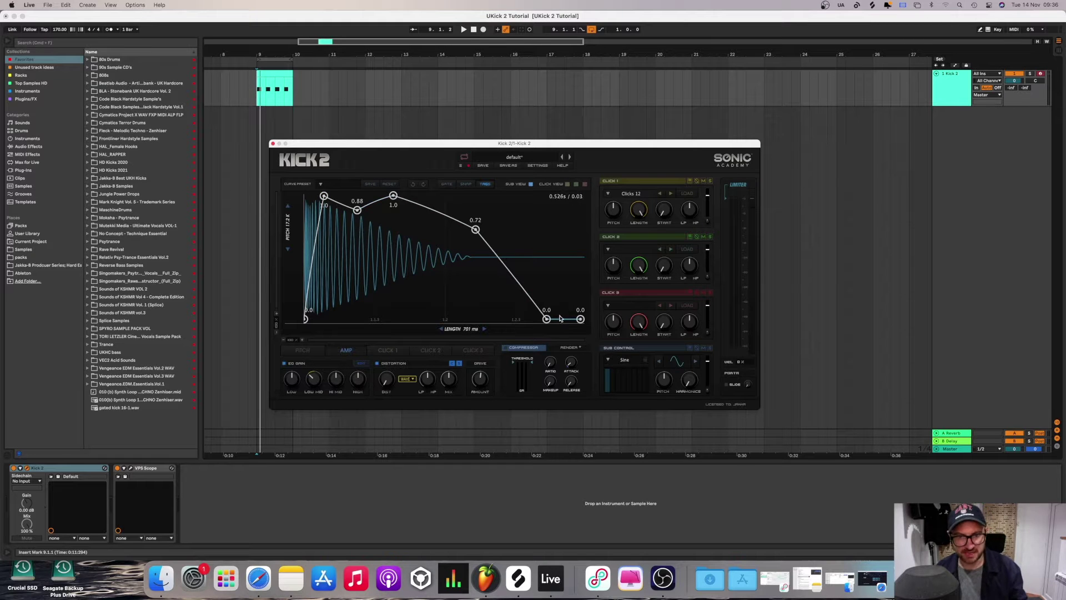
pyautogui.click(131, 468)
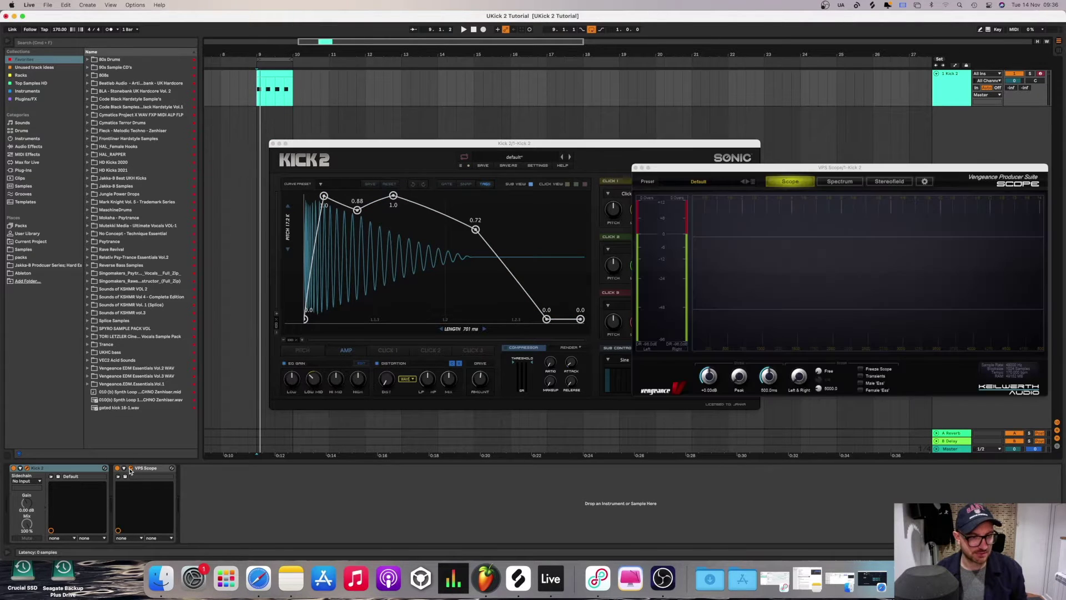
pyautogui.moveTo(632, 142); pyautogui.dragTo(485, 161)
pyautogui.press('space')
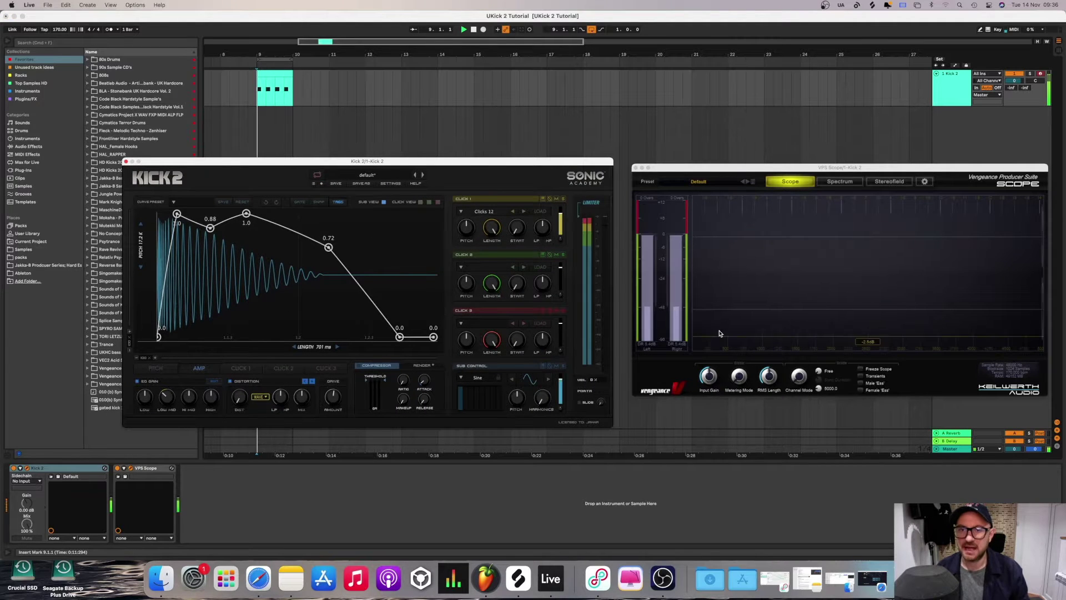
# Step: Reshape the amp envelope's tail by raising the 0.72 node to 1.0 and moving the first zero-level tail node earlier
pyautogui.moveTo(399, 337); pyautogui.dragTo(327, 348)
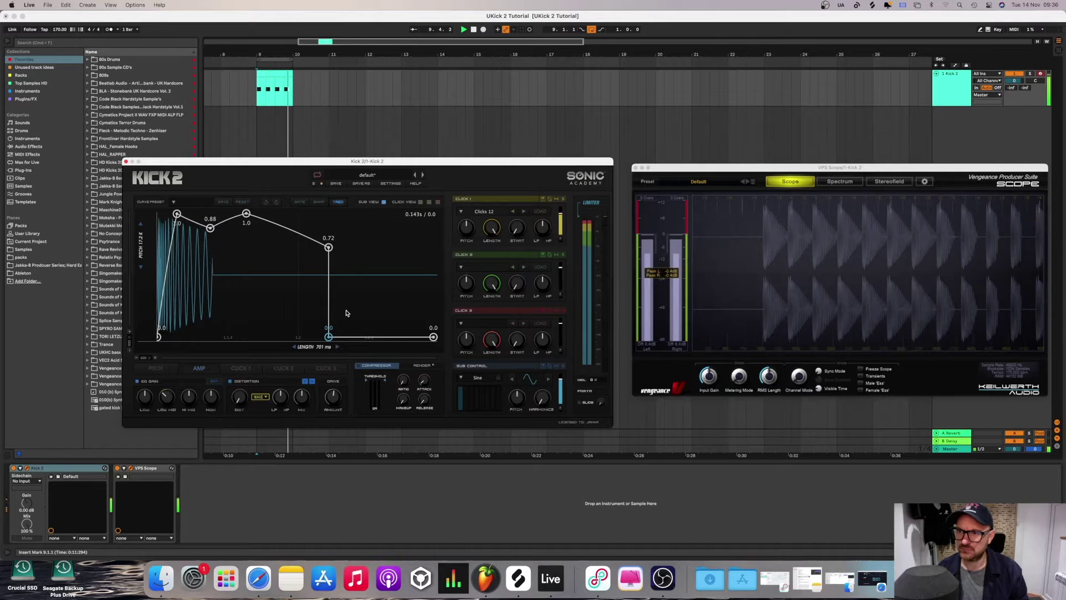
pyautogui.moveTo(328, 247); pyautogui.dragTo(298, 251)
pyautogui.moveTo(330, 338); pyautogui.dragTo(381, 338)
pyautogui.moveTo(299, 250); pyautogui.dragTo(336, 213)
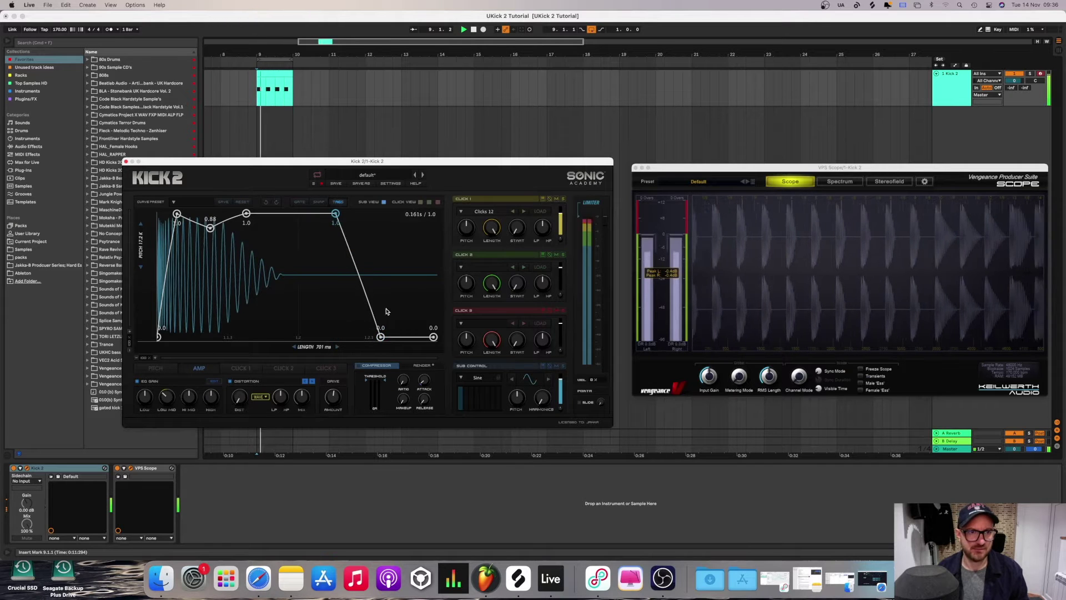
pyautogui.moveTo(380, 337)
pyautogui.mouseDown()
pyautogui.moveTo(404, 225)
pyautogui.moveTo(394, 338)
pyautogui.moveTo(373, 337)
pyautogui.mouseUp()
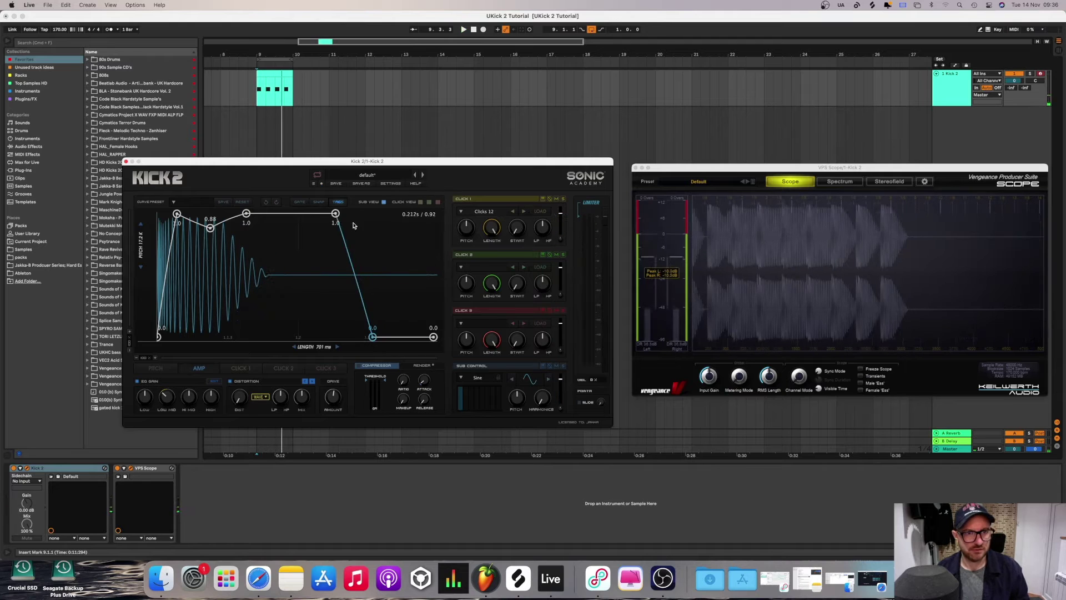
# Step: Move the amp envelope's last full-level node earlier and lower the dip node to about 0.86
pyautogui.moveTo(336, 213); pyautogui.dragTo(305, 214)
pyautogui.moveTo(176, 213); pyautogui.dragTo(210, 230)
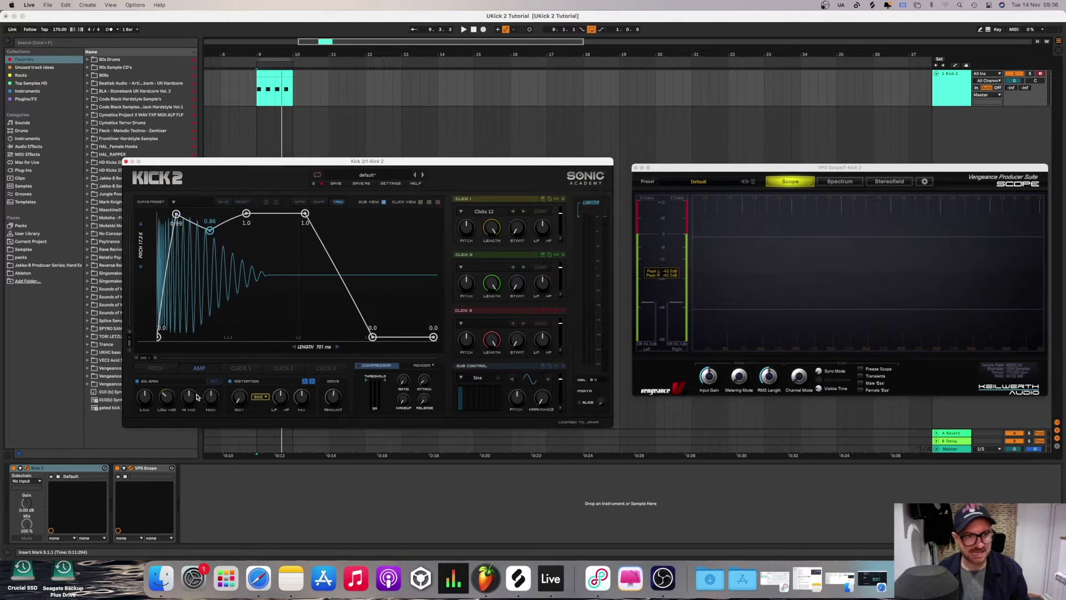
pyautogui.click(156, 367)
pyautogui.click(194, 367)
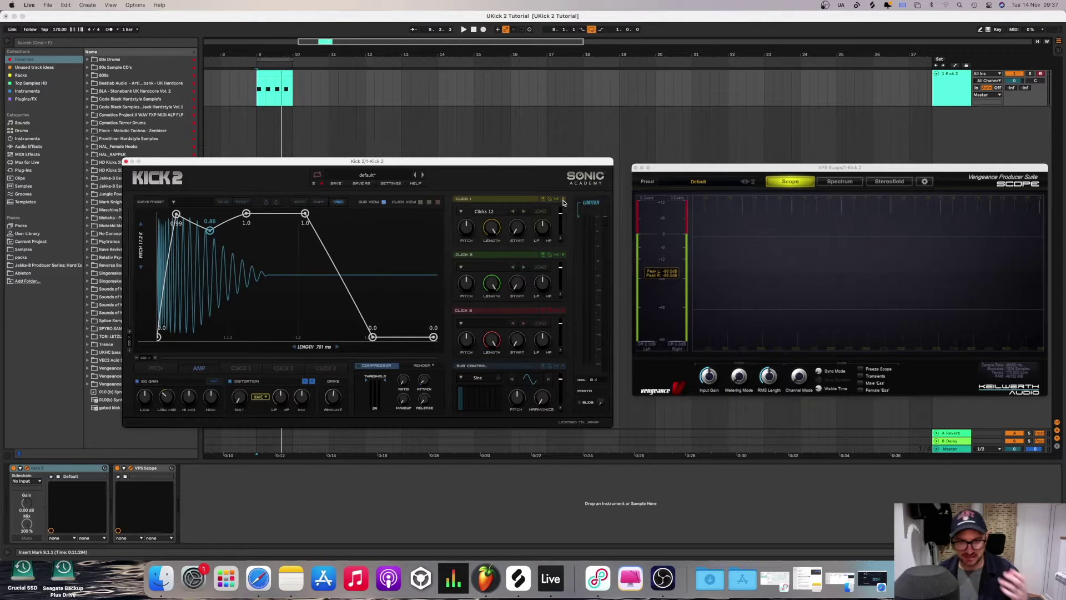
# Step: Solo the Click 1 layer, audition it on its own, and open its factory preset list
pyautogui.press('space')
pyautogui.press('space')
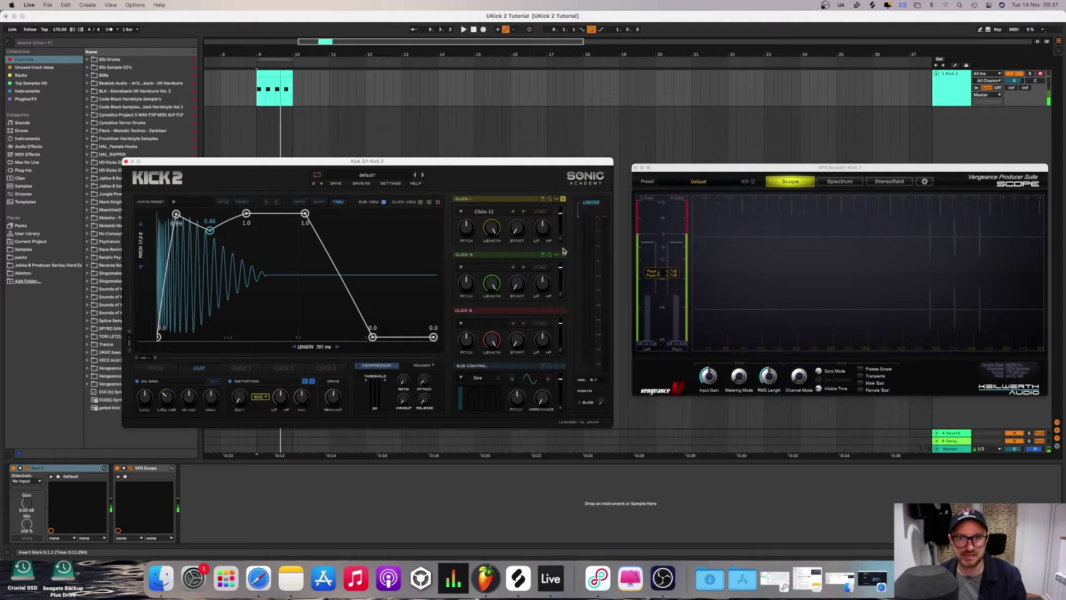
pyautogui.click(484, 212)
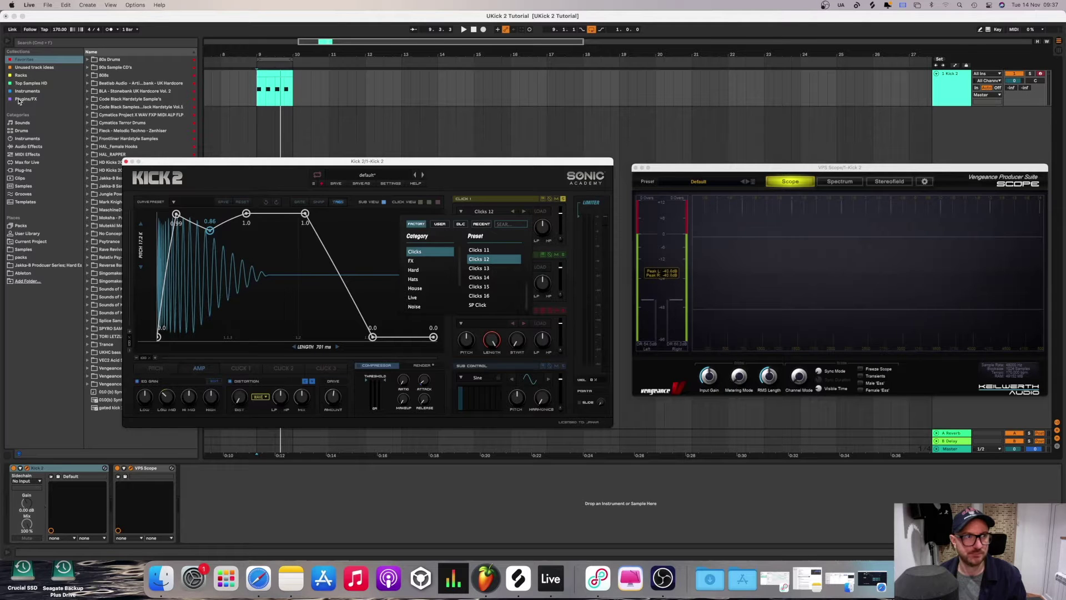
# Step: Expand the Kicks folder of the Jakka-B Producer Series pack and load the Clicks 14 preset into Click 1
pyautogui.click(44, 265)
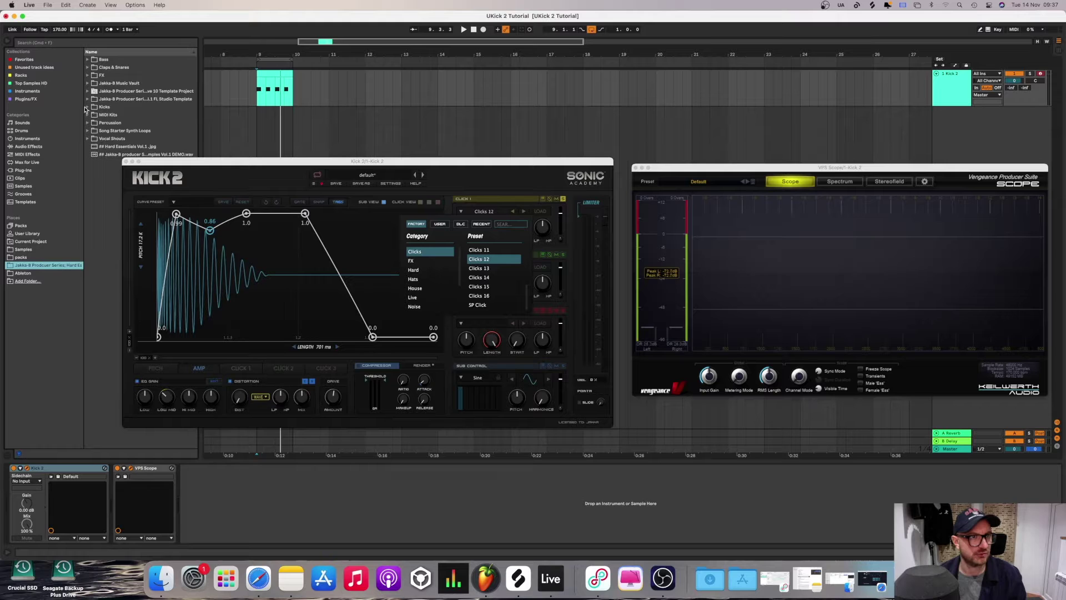
pyautogui.click(87, 107)
pyautogui.moveTo(159, 161); pyautogui.dragTo(188, 150)
pyautogui.click(509, 266)
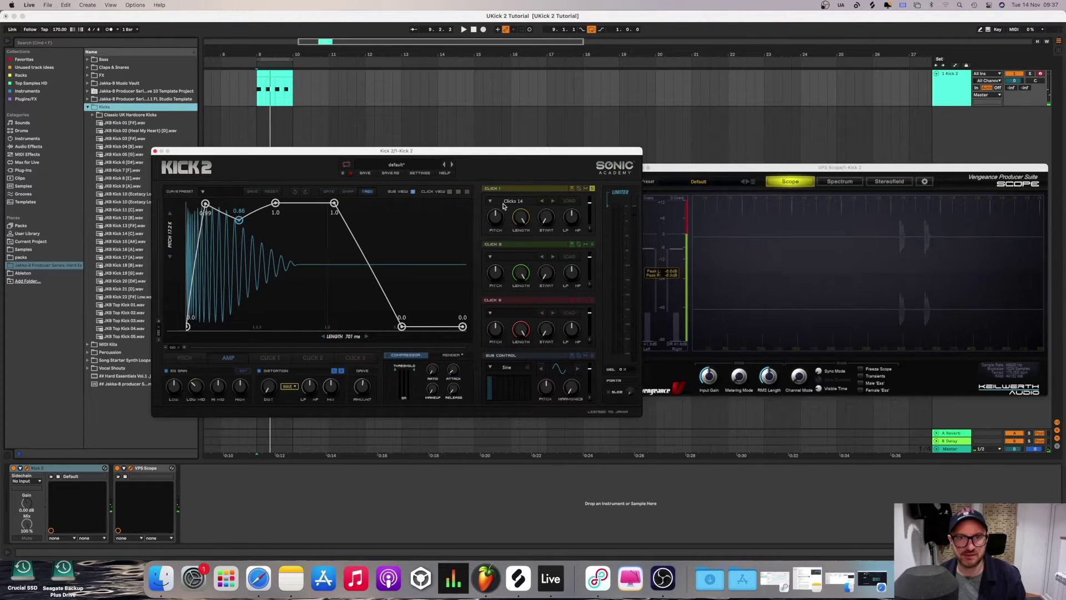
# Step: Audition the lower-numbered Click 1 presets during playback and settle on Clicks 09
pyautogui.click(542, 201)
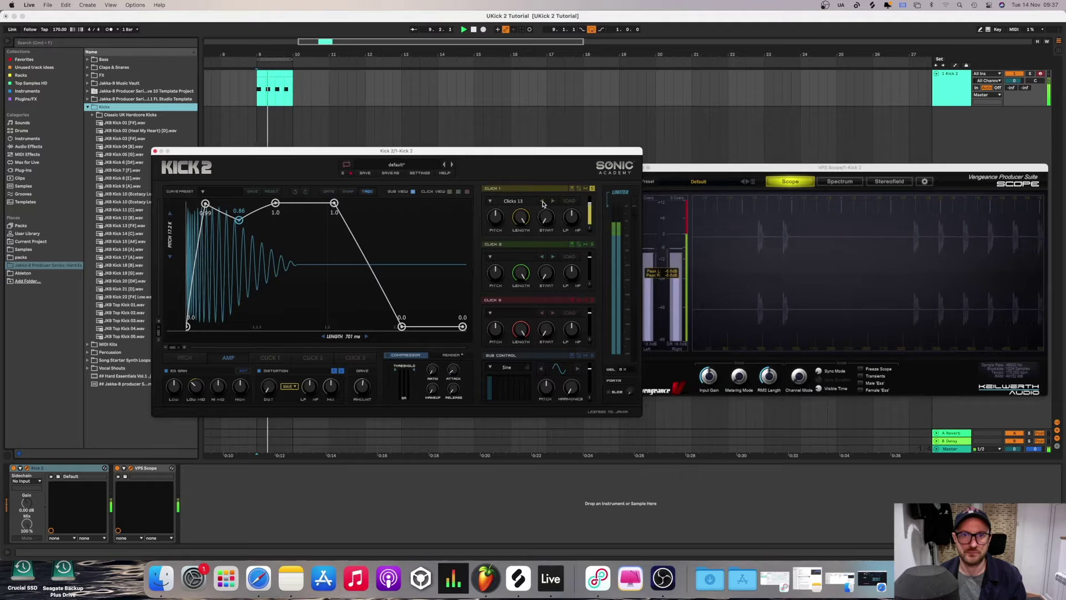
pyautogui.click(542, 201)
pyautogui.click(542, 202)
pyautogui.click(542, 201)
pyautogui.click(542, 201)
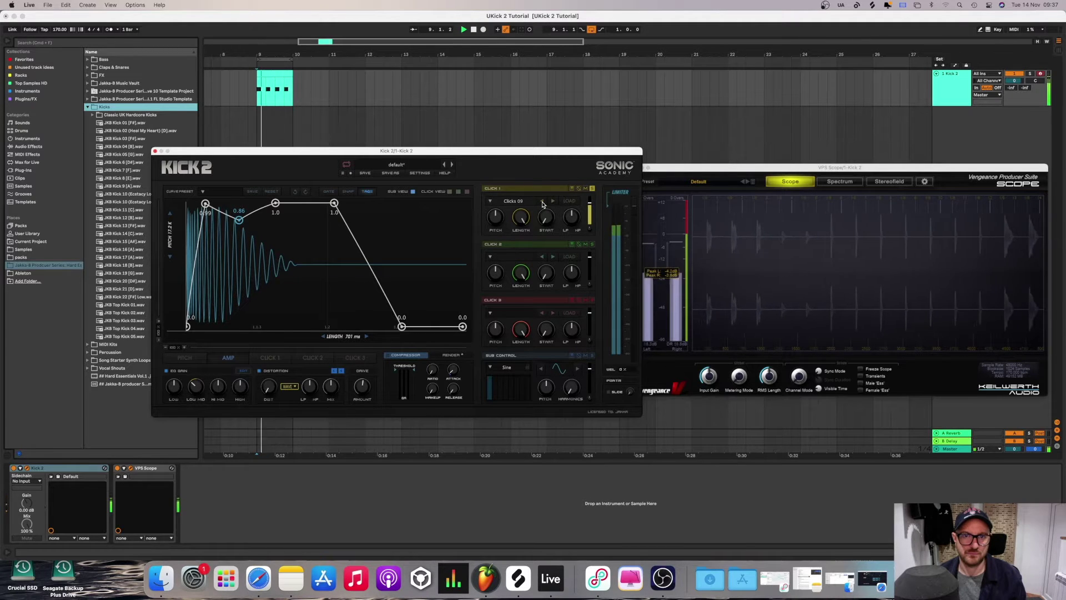
pyautogui.click(543, 201)
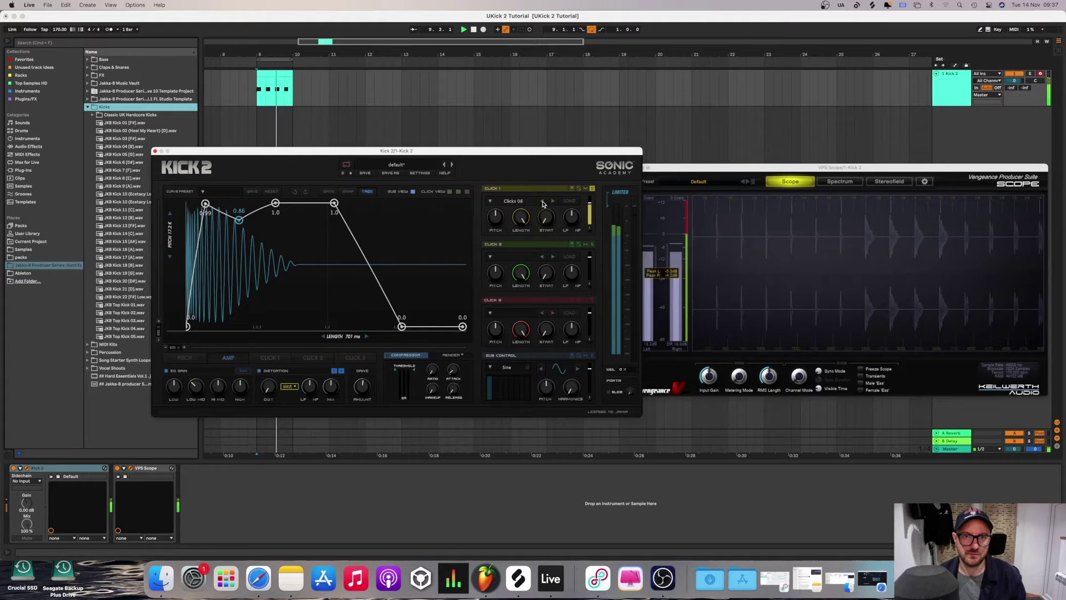
pyautogui.click(552, 201)
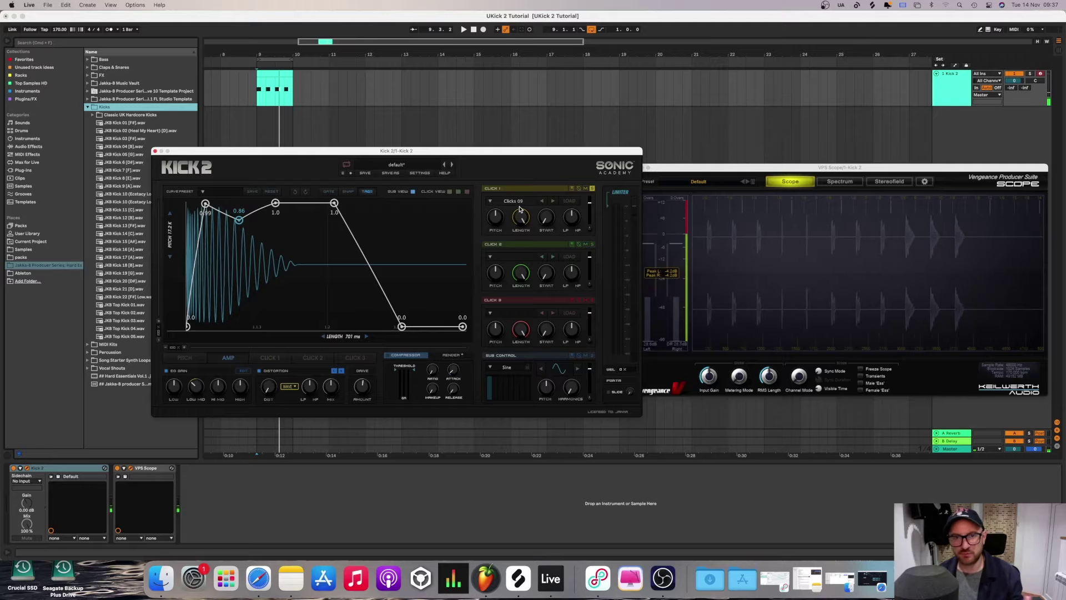
# Step: Load the Hard 03 factory preset into Click 2 and play the pattern to hear it
pyautogui.click(509, 258)
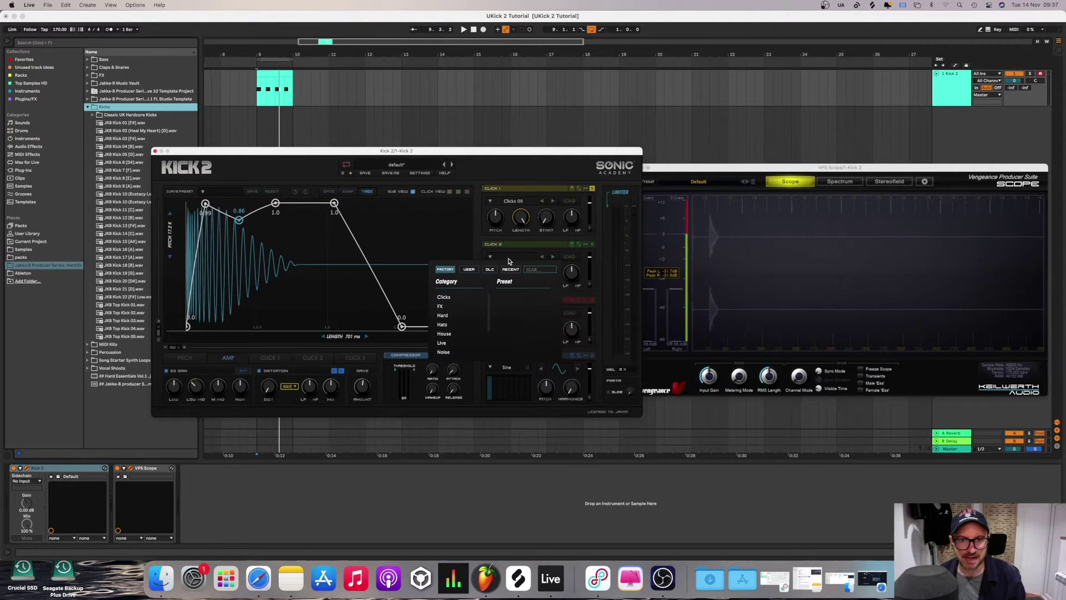
pyautogui.click(448, 308)
pyautogui.doubleClick(507, 315)
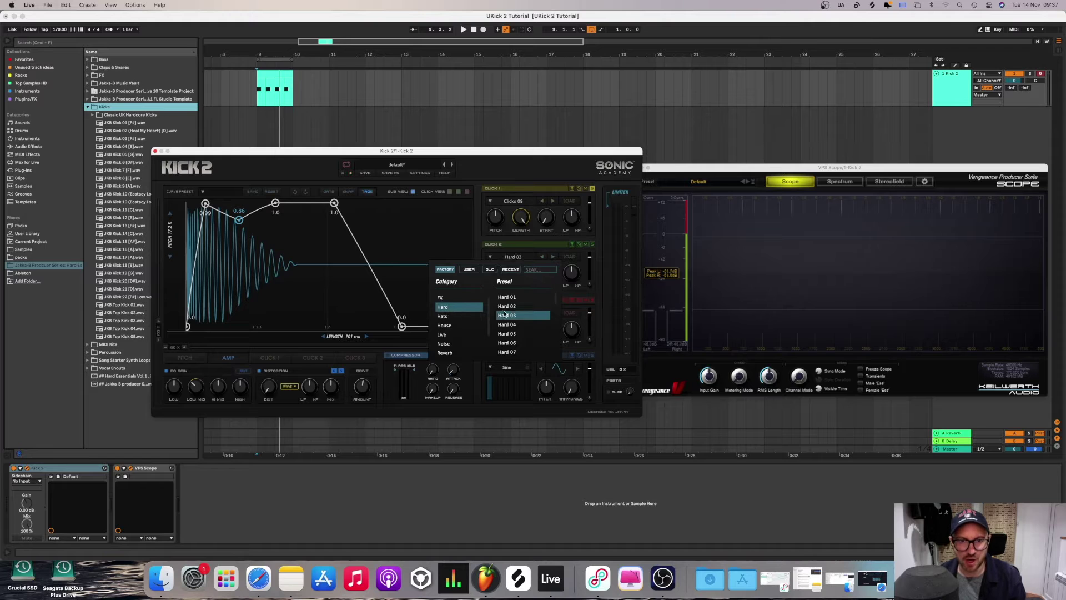
pyautogui.press('space')
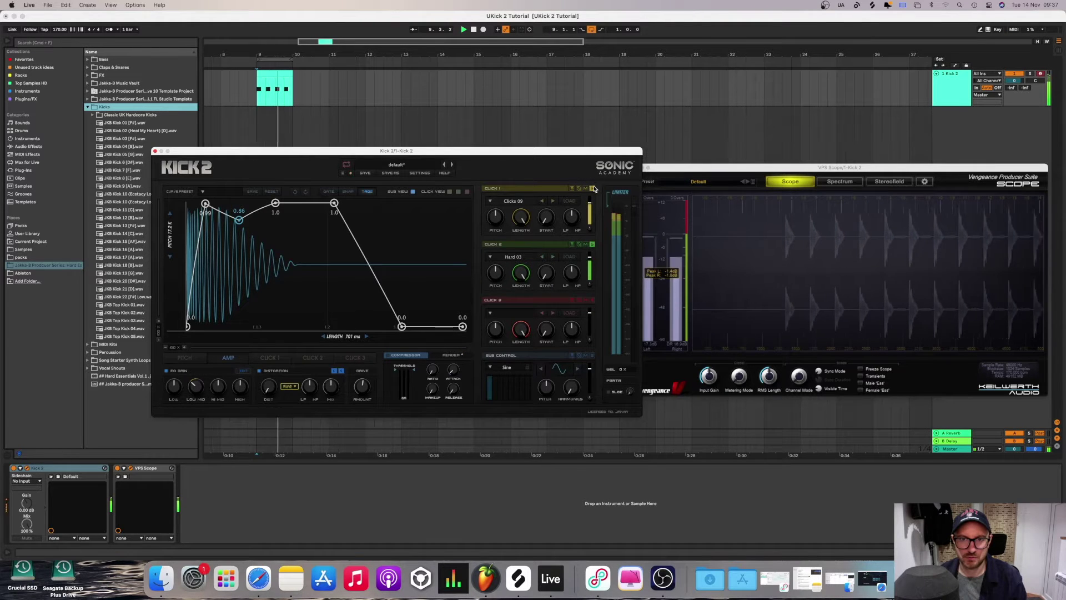
# Step: Audition further Hard presets for the soloed Click 2, settle on Hard 05, and stop playback
pyautogui.click(552, 258)
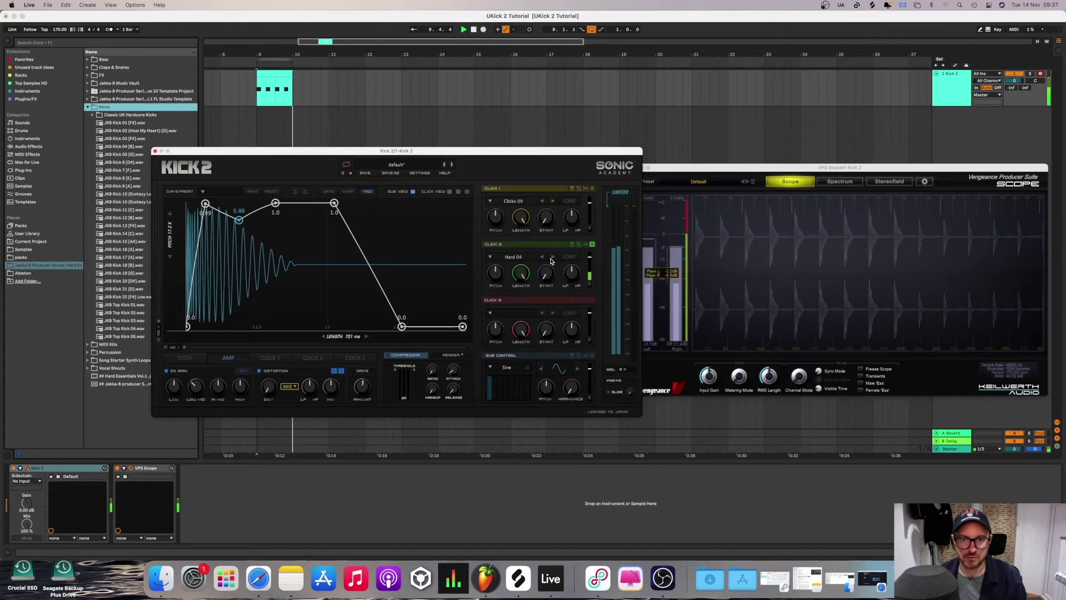
pyautogui.click(552, 259)
pyautogui.click(552, 259)
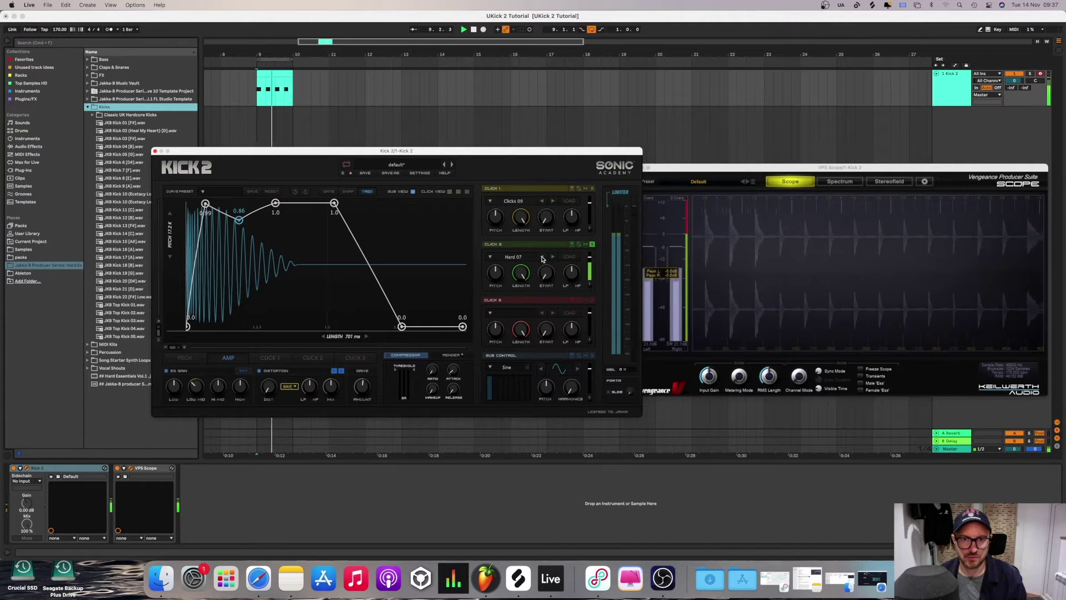
pyautogui.click(543, 257)
pyautogui.press('space')
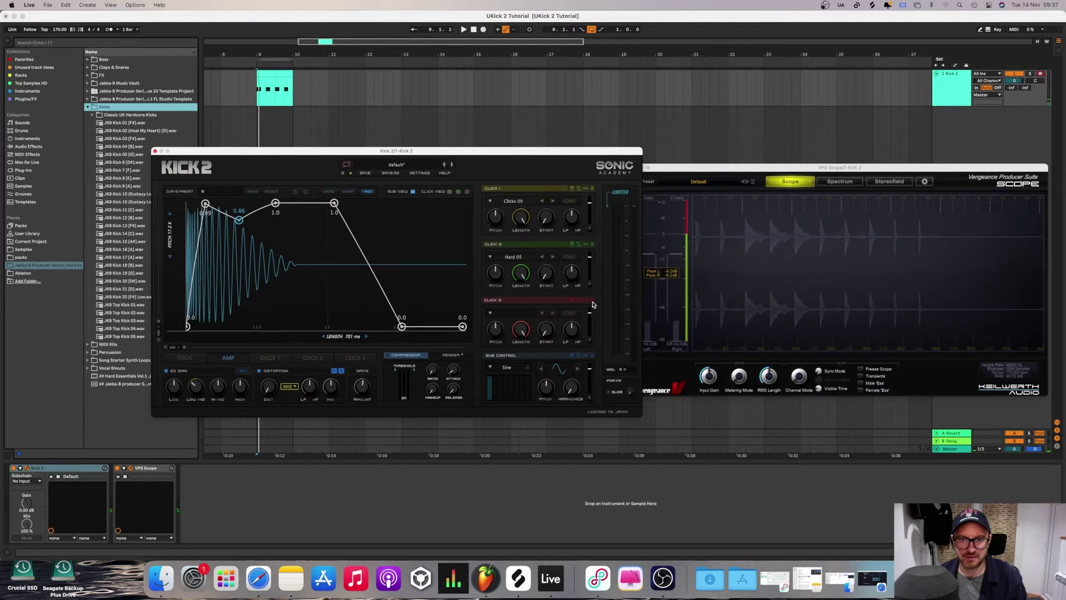
# Step: Solo the Click 3 layer and load the FX 1 factory preset into it
pyautogui.click(509, 312)
pyautogui.scroll(-1, 447, 360)
pyautogui.click(448, 359)
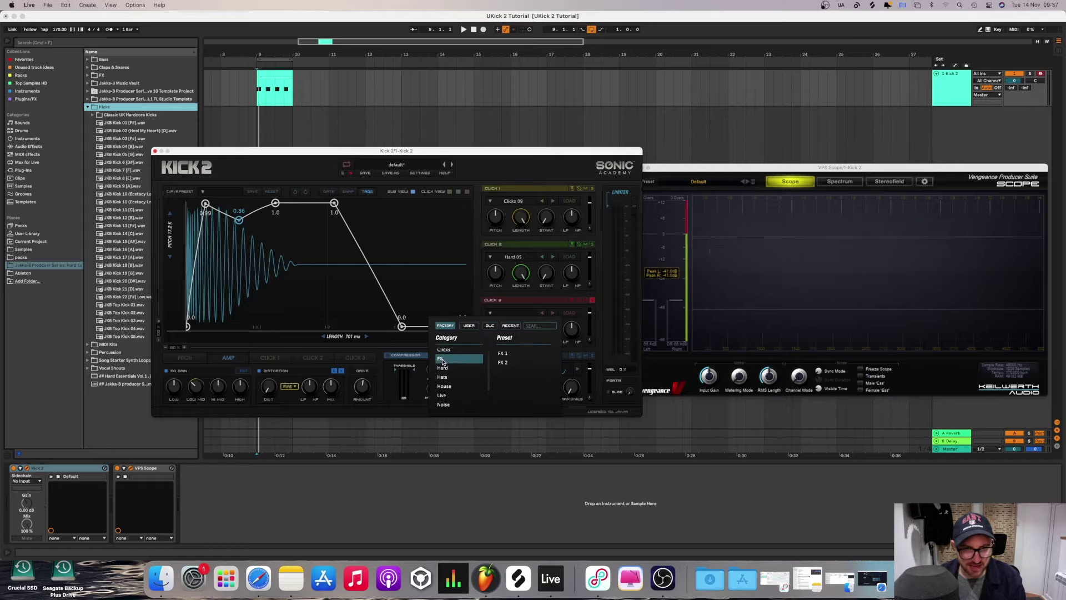
pyautogui.click(504, 356)
pyautogui.click(505, 357)
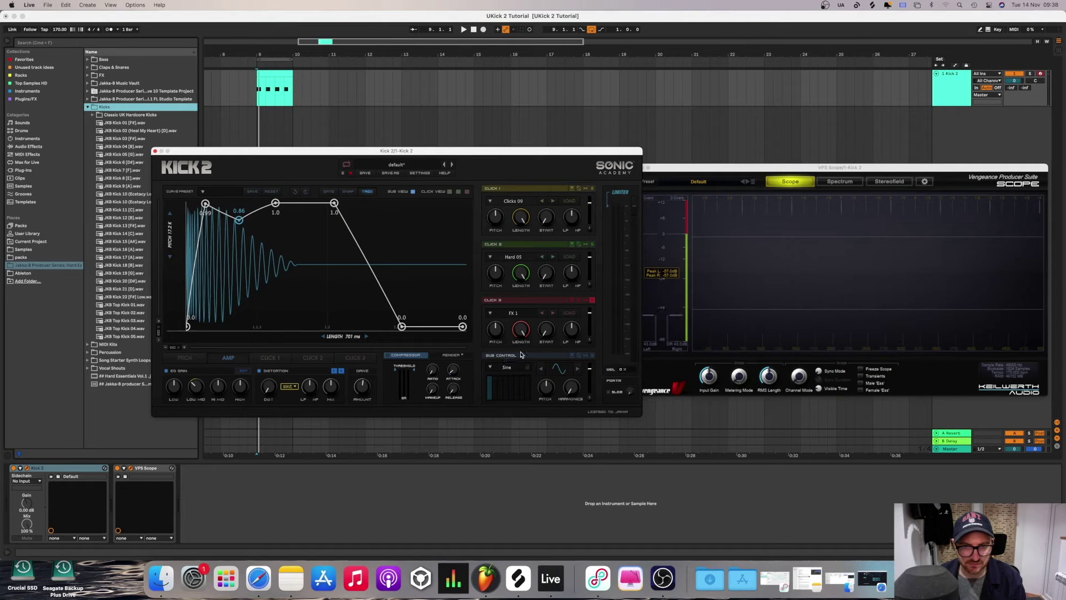
# Step: Audition other factory presets for Click 3 during playback, ending on Hard 31
pyautogui.press('space')
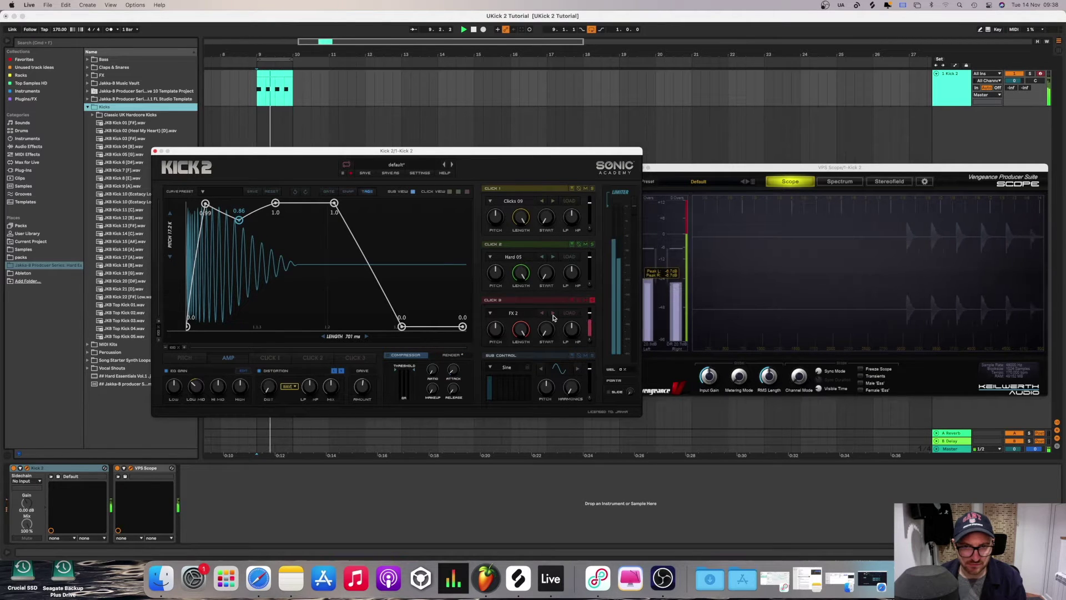
pyautogui.click(552, 315)
pyautogui.click(545, 316)
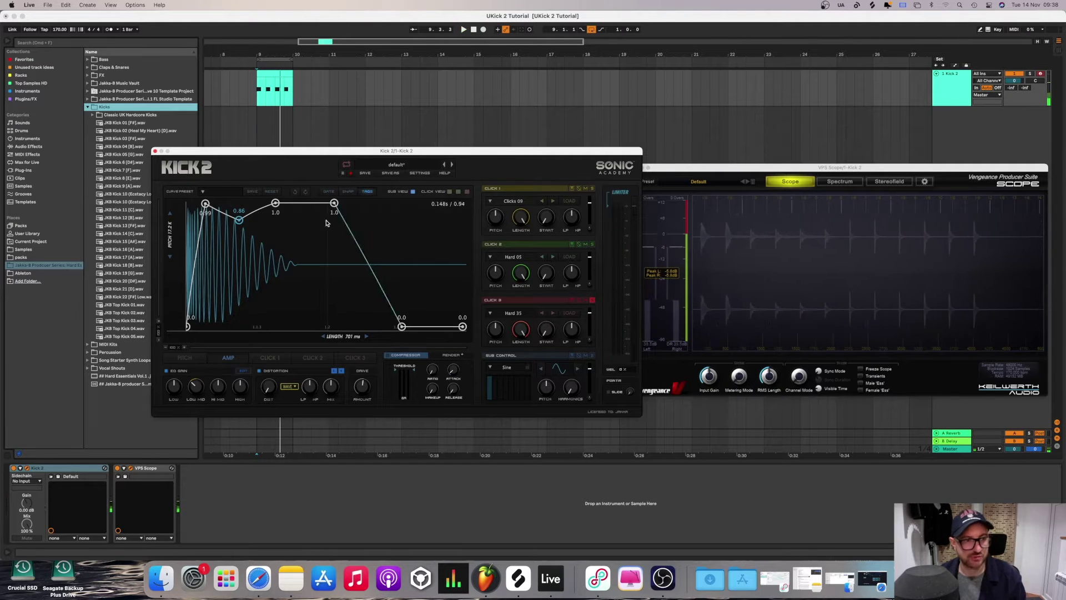
# Step: Preview the top kick samples in the Kicks folder and load JKB Top Kick 01 into Click 3
pyautogui.click(115, 304)
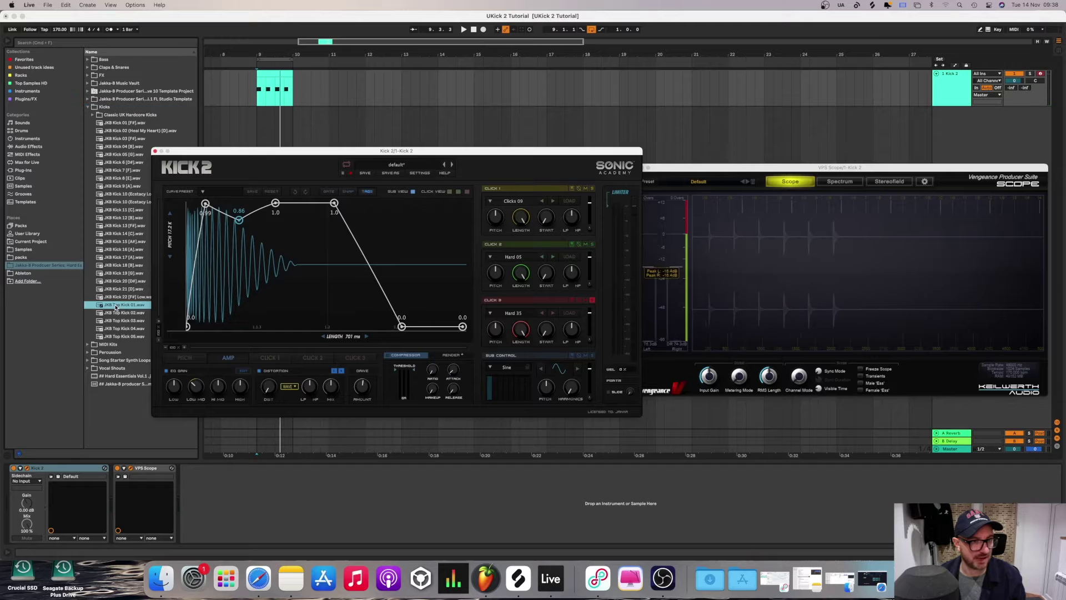
pyautogui.press('Down')
pyautogui.press('Down')
pyautogui.moveTo(115, 304); pyautogui.dragTo(512, 325)
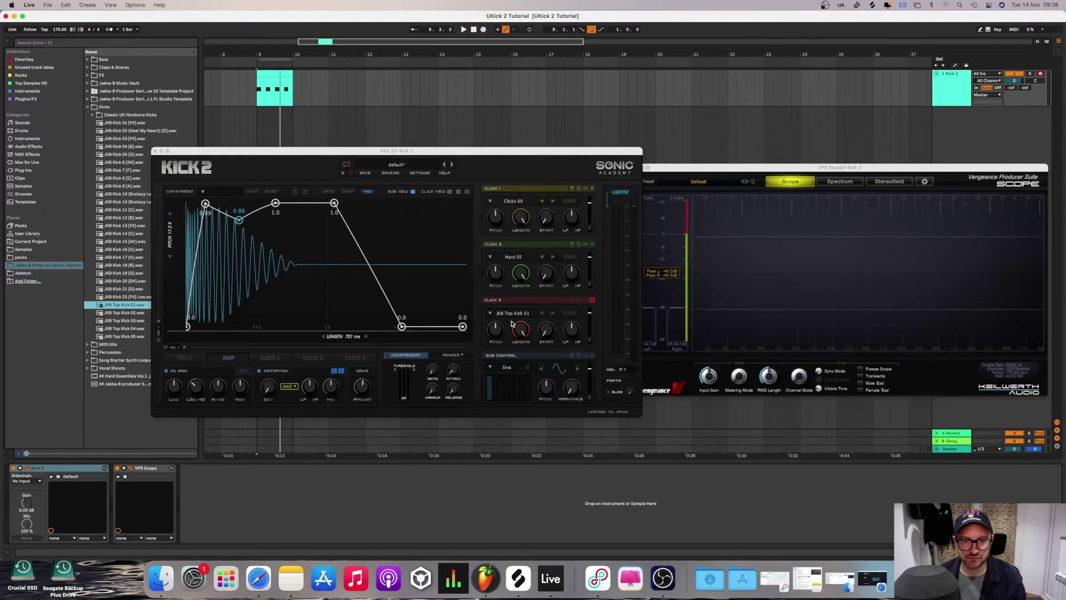
# Step: Adjust the Click 3 layer's volume during playback, first soloed and then together with the other click layers and the sub
pyautogui.press('space')
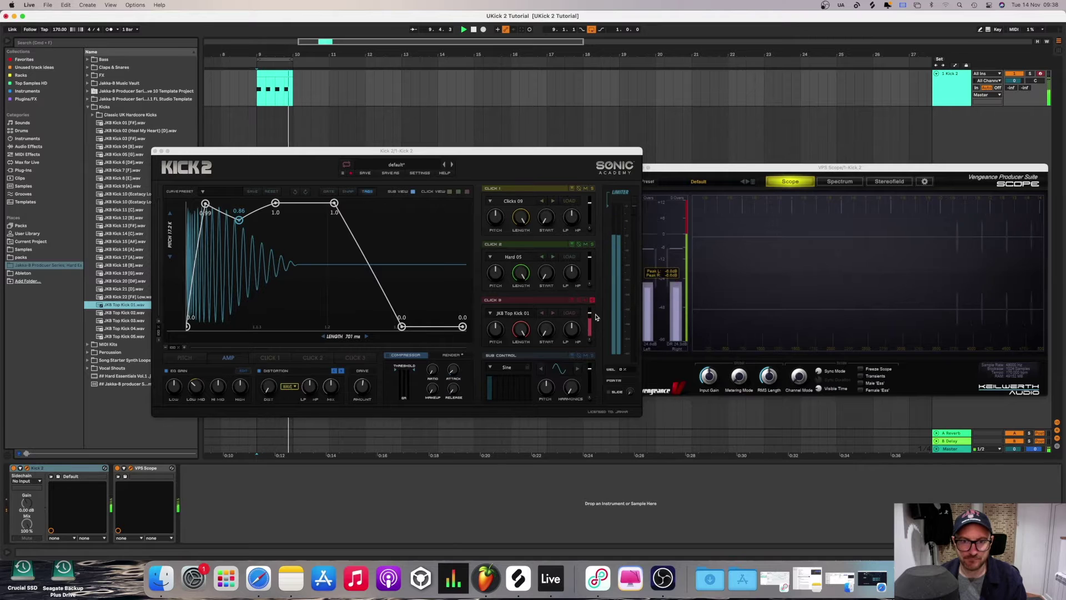
pyautogui.moveTo(591, 317)
pyautogui.moveTo(591, 317); pyautogui.dragTo(591, 314)
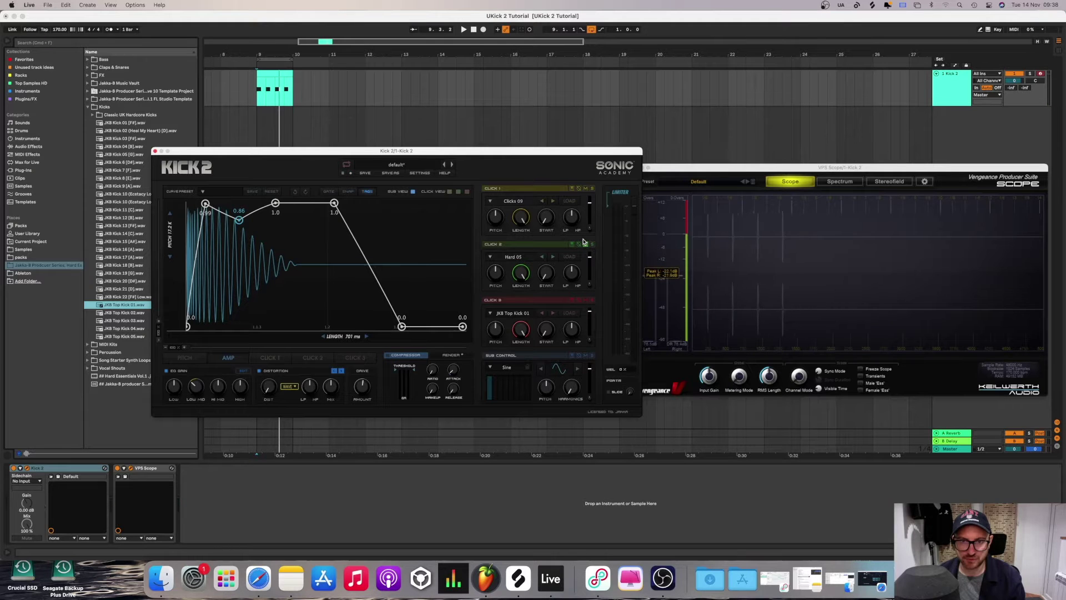
pyautogui.moveTo(589, 314)
pyautogui.mouseDown()
pyautogui.moveTo(589, 336)
pyautogui.moveTo(590, 314)
pyautogui.mouseUp()
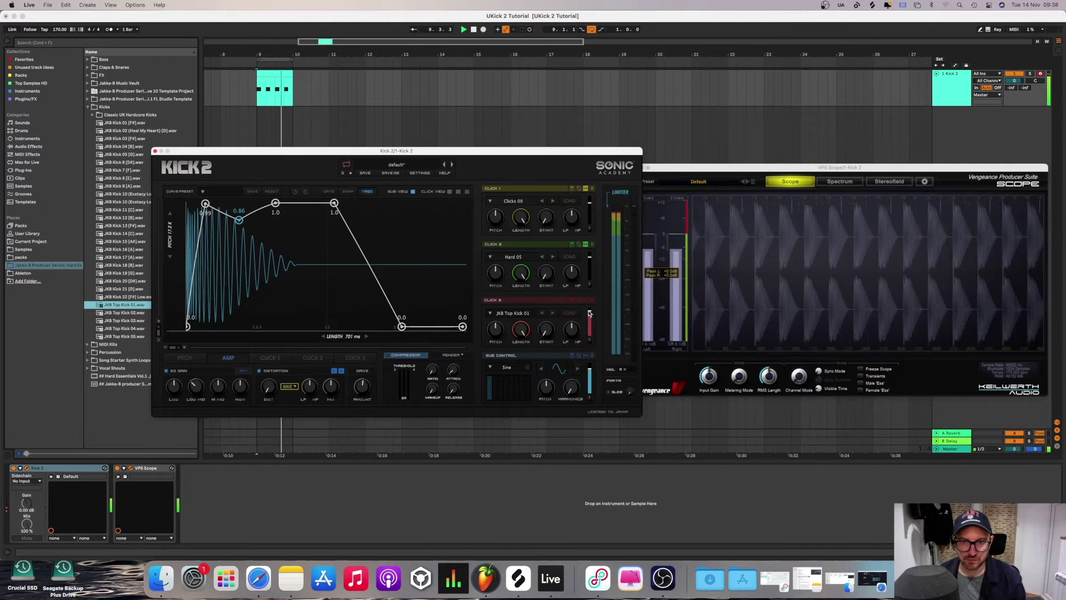
pyautogui.press('space')
pyautogui.press('space')
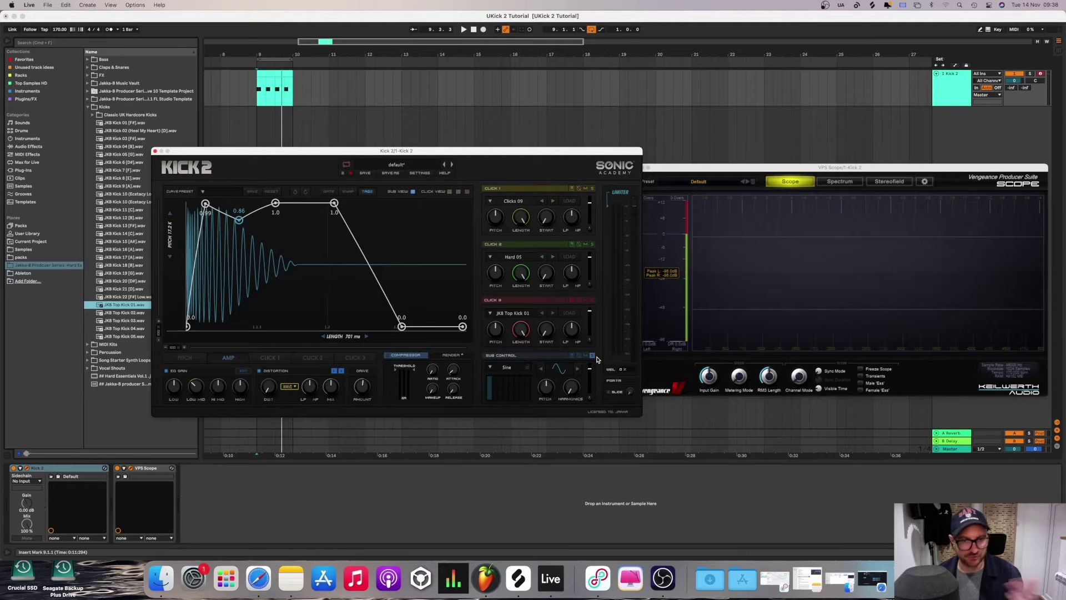
# Step: Play the soloed sub from the start of the kick clip and raise its harmonics to maximum
pyautogui.click(260, 97)
pyautogui.press('space')
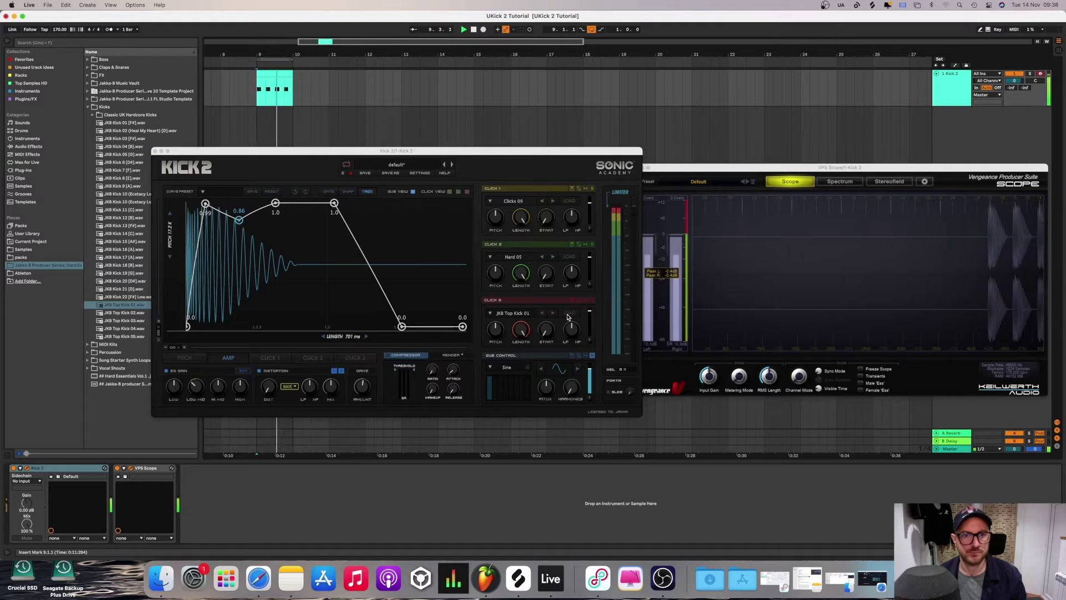
pyautogui.click(495, 382)
pyautogui.click(500, 381)
pyautogui.moveTo(570, 387); pyautogui.dragTo(564, 272)
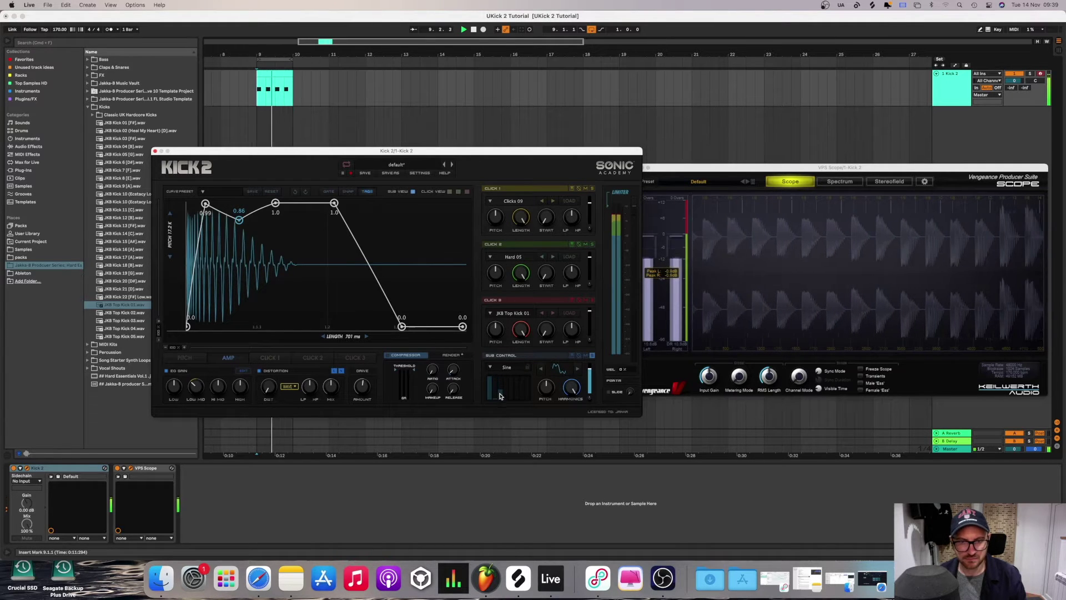
# Step: Turn on key tracking for the sub and open the kick's MIDI clip to show its notes
pyautogui.click(572, 355)
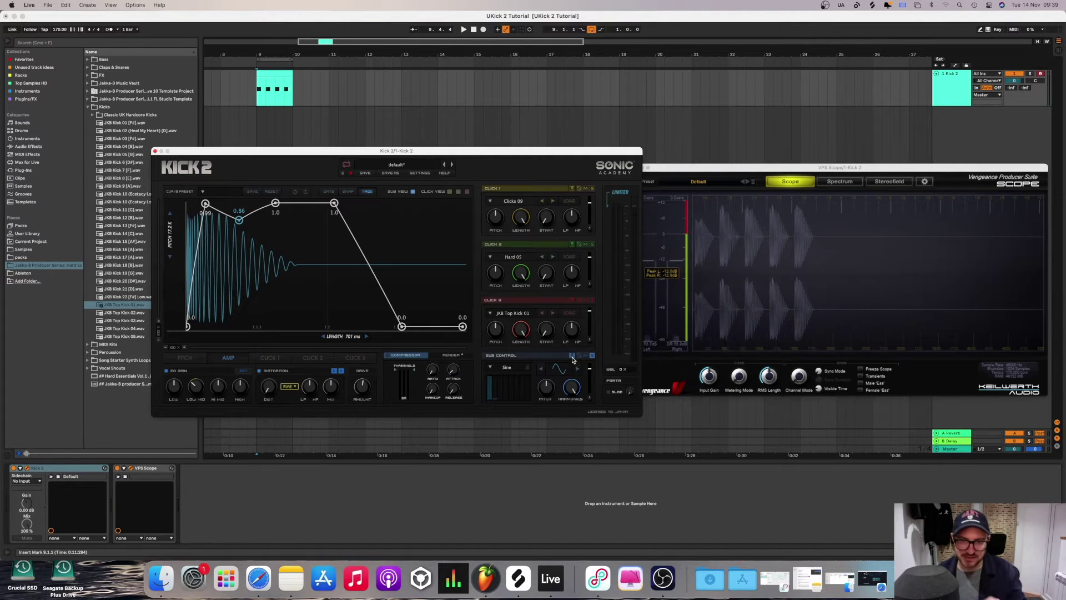
pyautogui.doubleClick(275, 73)
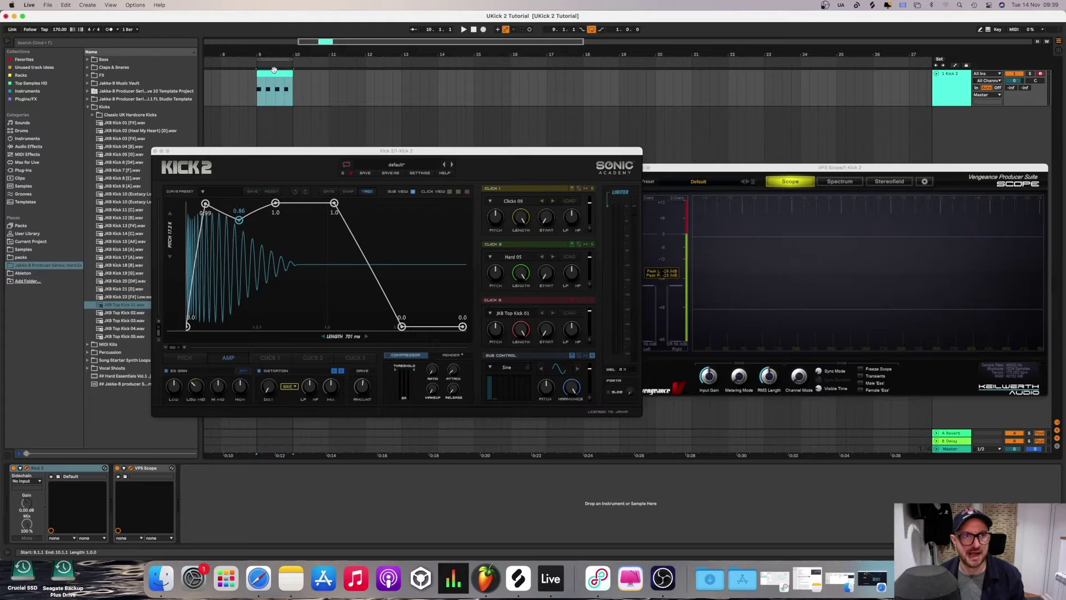
pyautogui.scroll(-2, 437, 490)
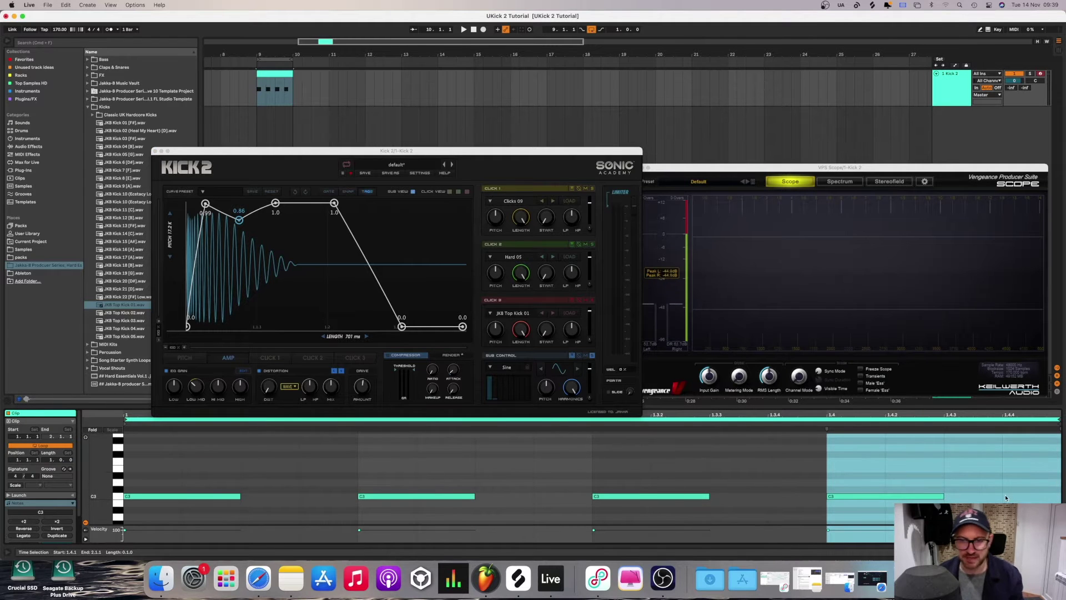